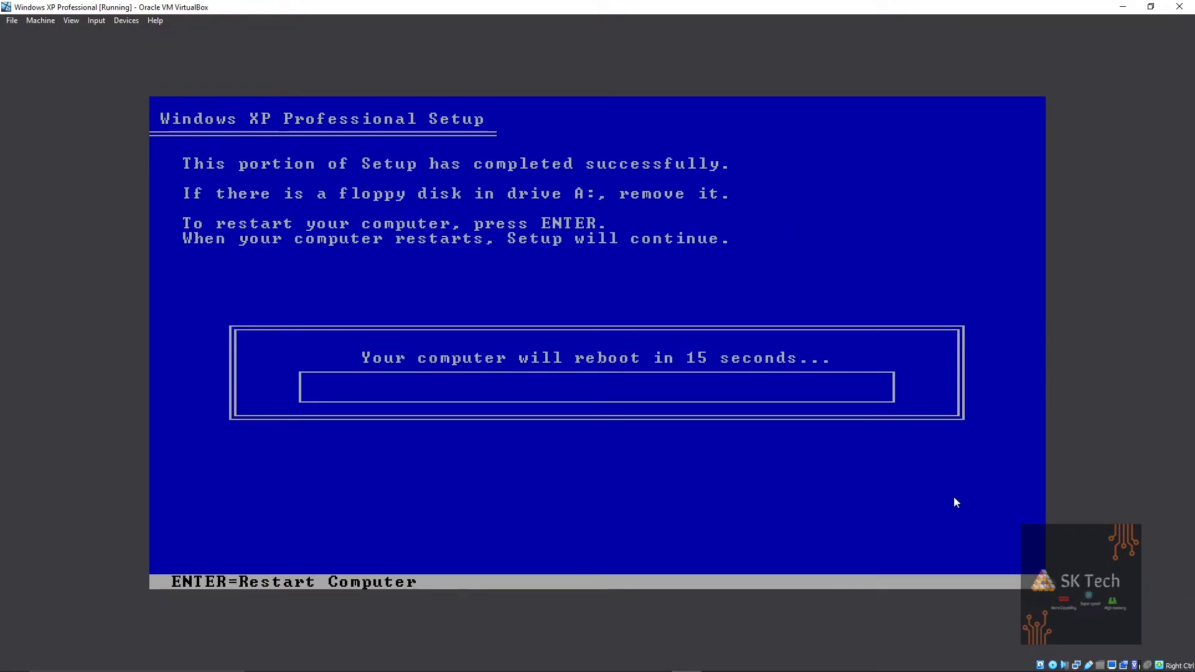
Restart the XP guest and eject the install disc from the virtual optical drive.
key(Return)
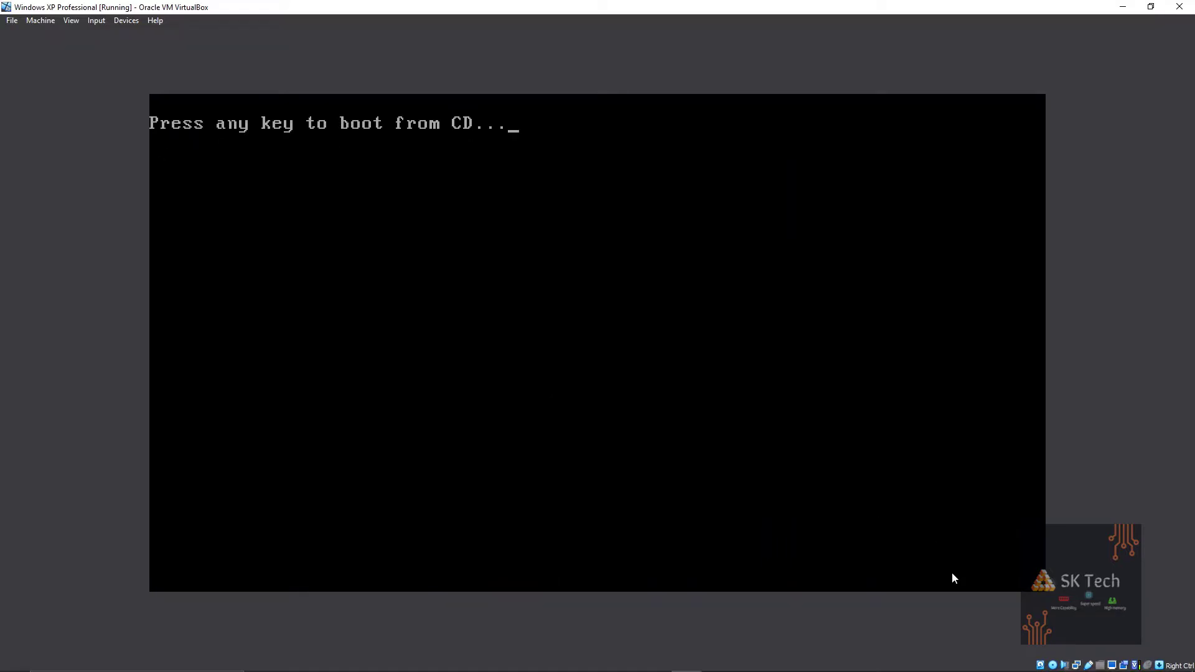
right_click(1052, 664)
click(1053, 655)
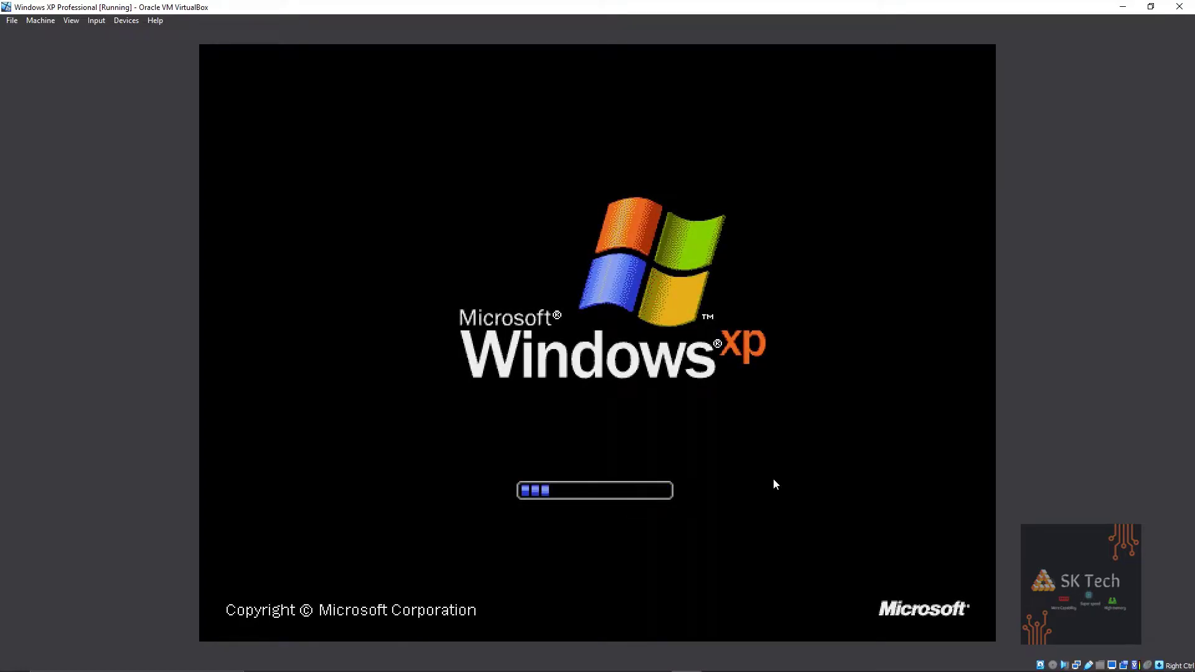
Load the Windows XP disc image back into the virtual drive so graphical setup continues.
right_click(1053, 665)
click(1054, 643)
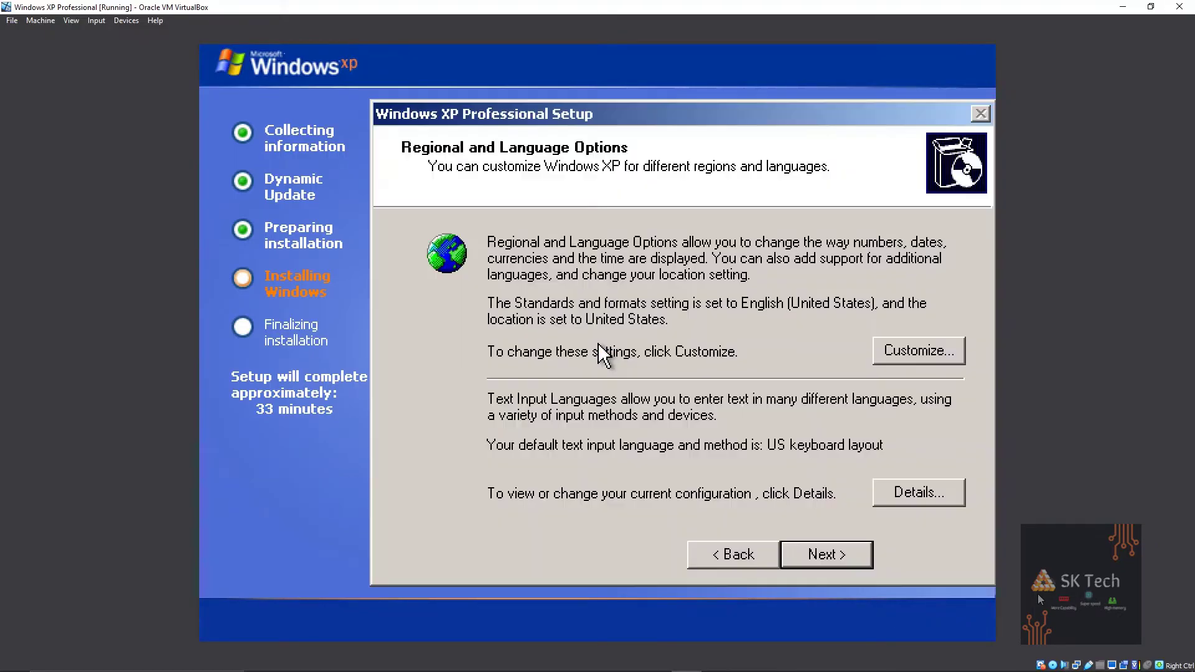
Accept the regional defaults, then enter the owner name and organization.
key(Return)
text(SK Tech)
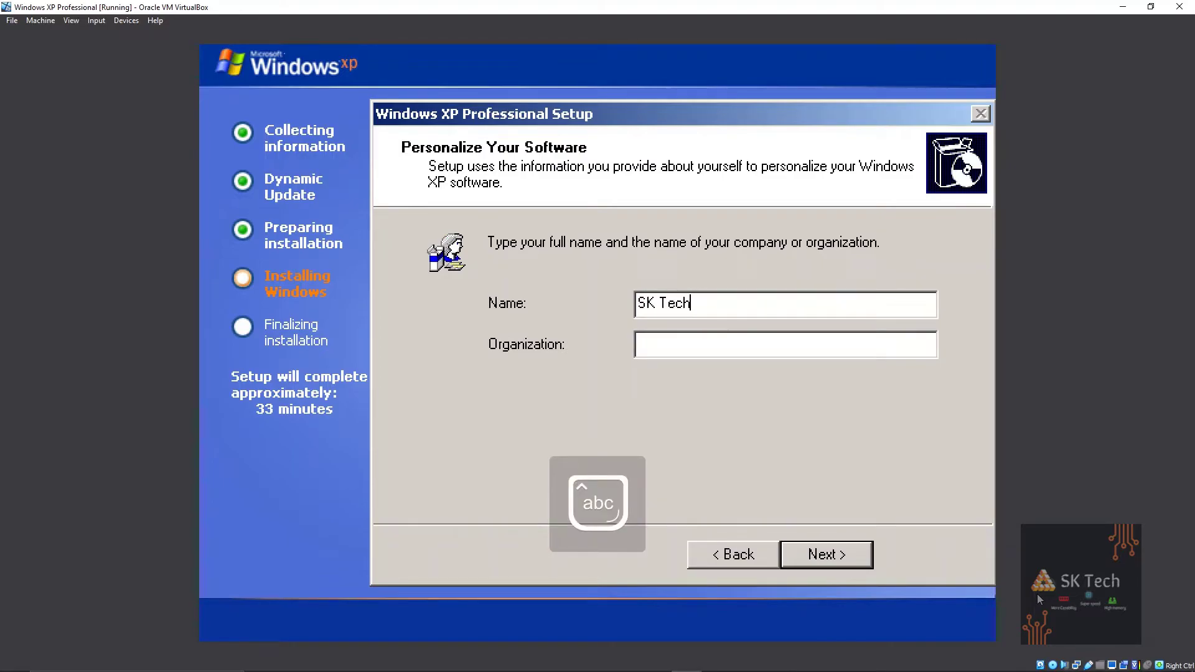
text(nical Boy)
key(Tab)
text(SK Te)
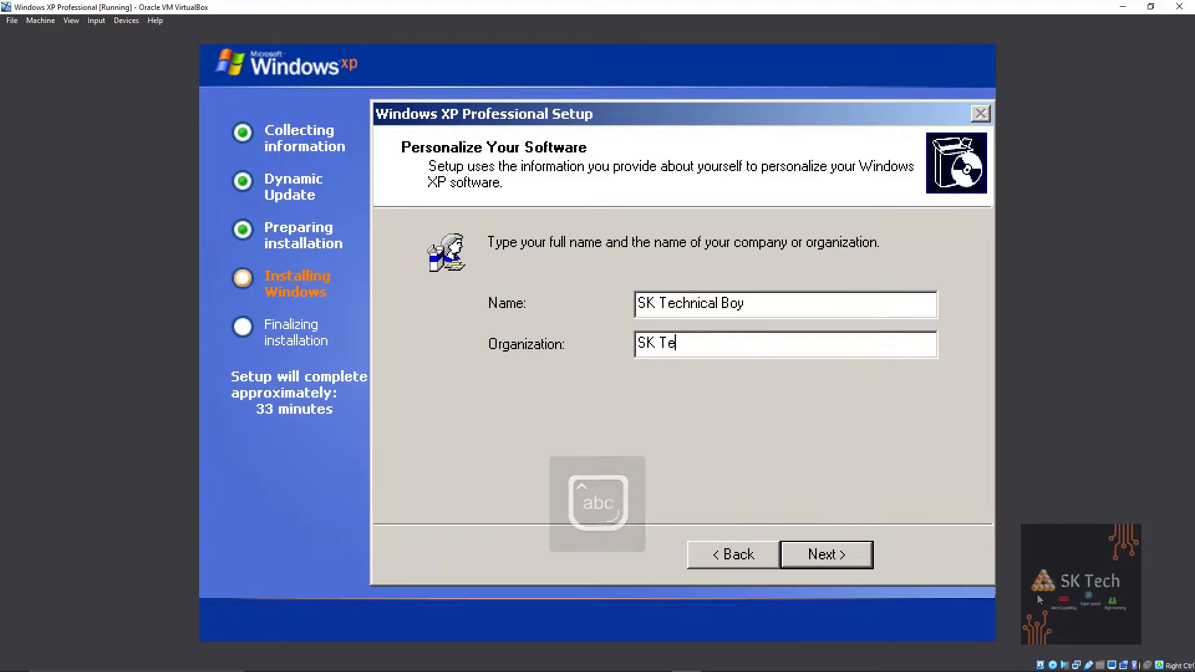
key(Return)
Enter the Windows XP product key in capitals, copied from Notepad.
key(alt+Tab)
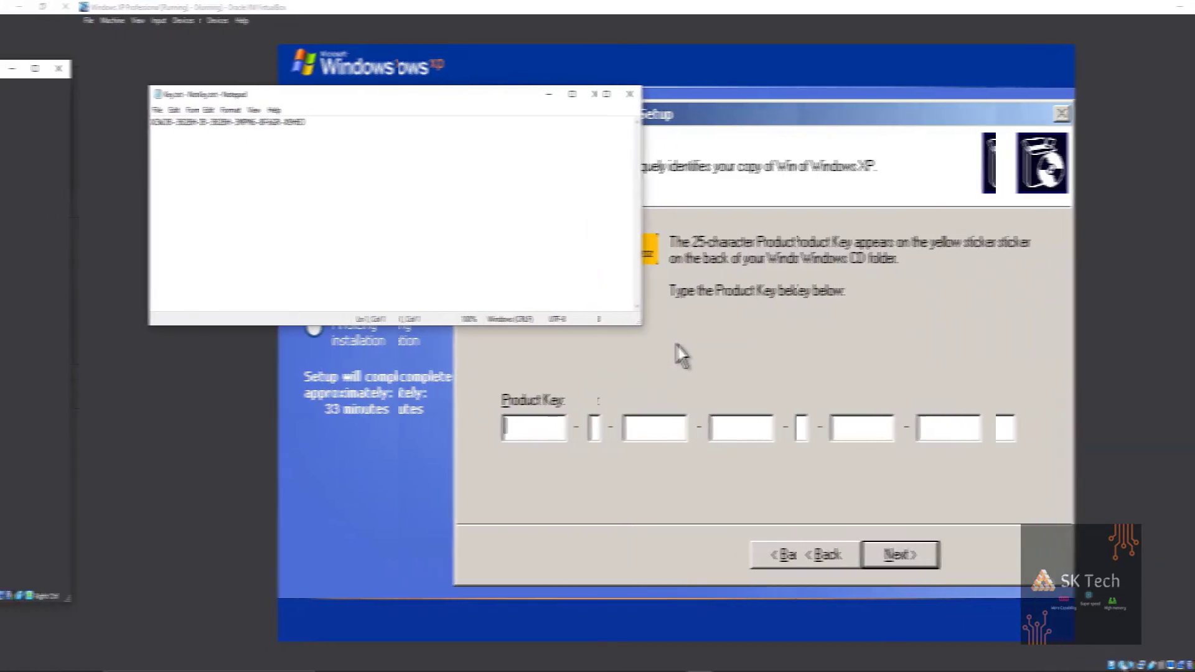
click(664, 379)
key(Caps_Lock)
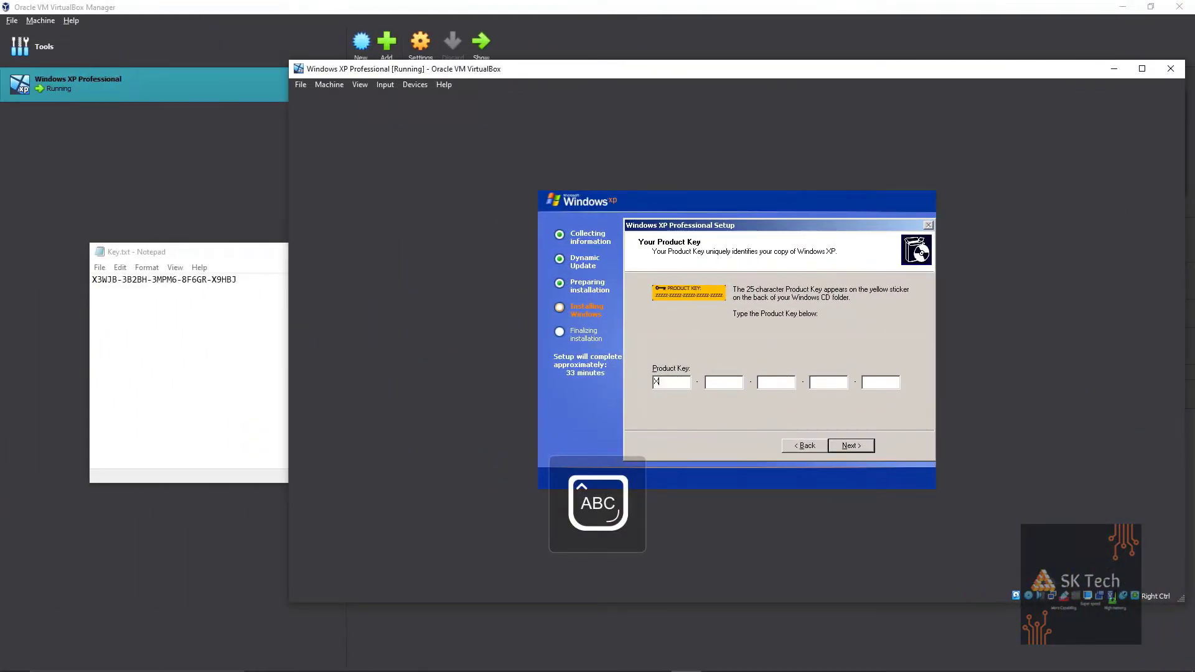
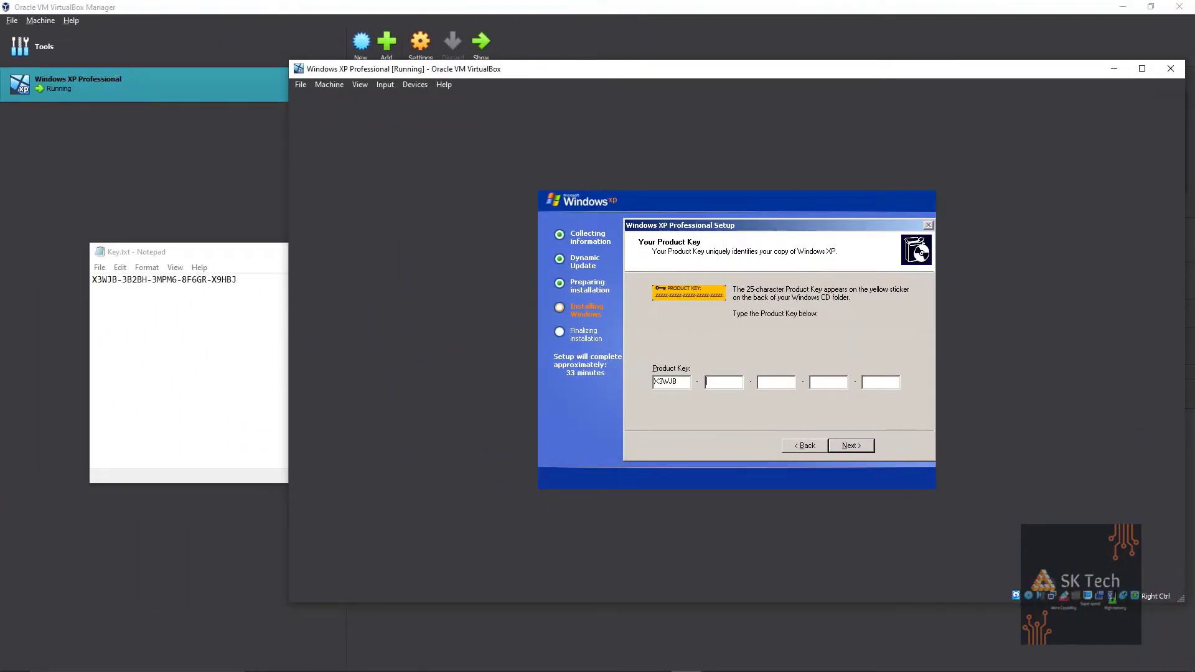
Maximize the VM window, resize the guest display to 1280x960, and accept the product key.
click(1141, 70)
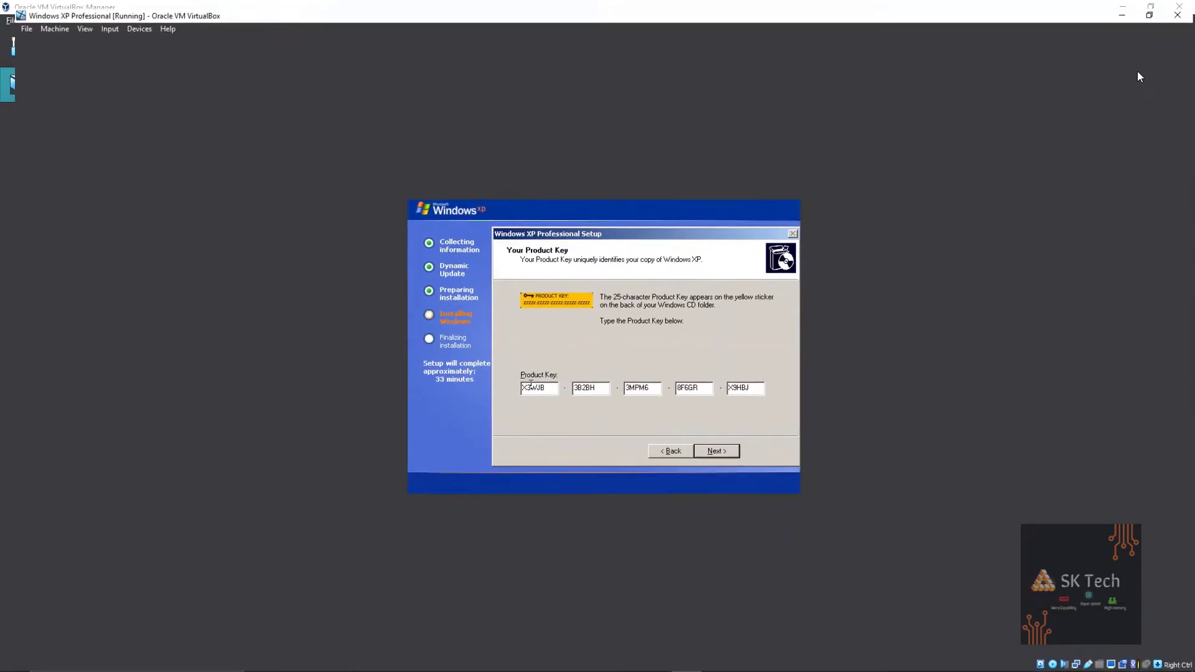
right_click(1111, 667)
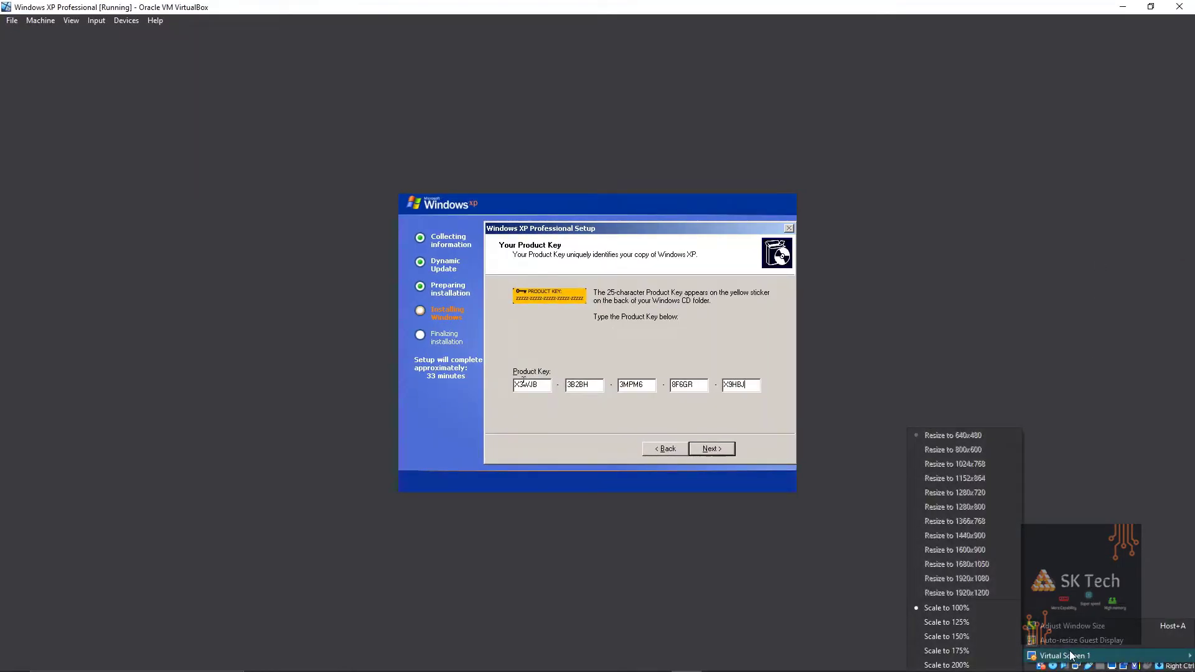
click(976, 654)
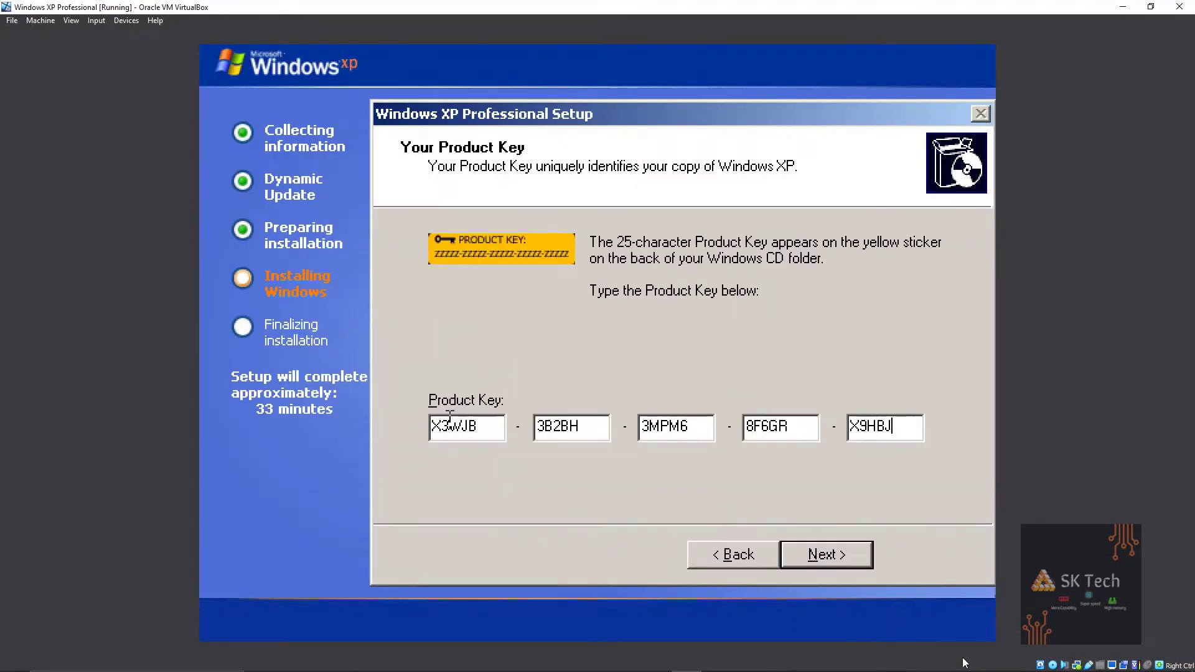
key(Return)
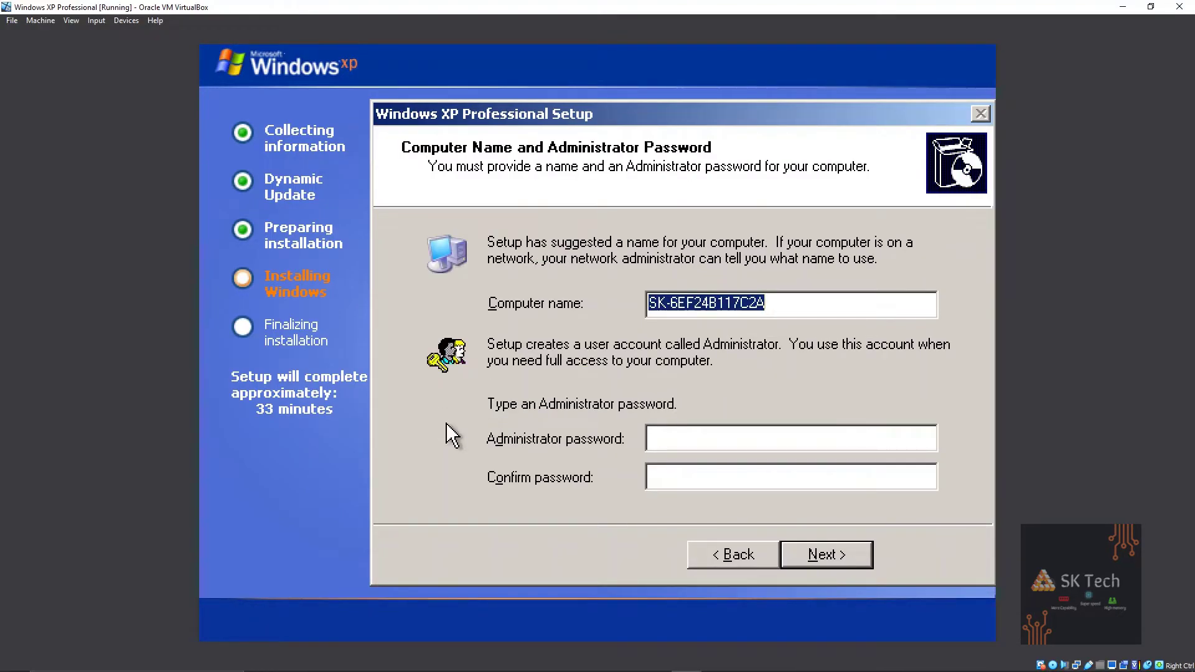
Continue past the Computer Name and Administrator Password page with the suggested name.
key(Return)
key(Return)
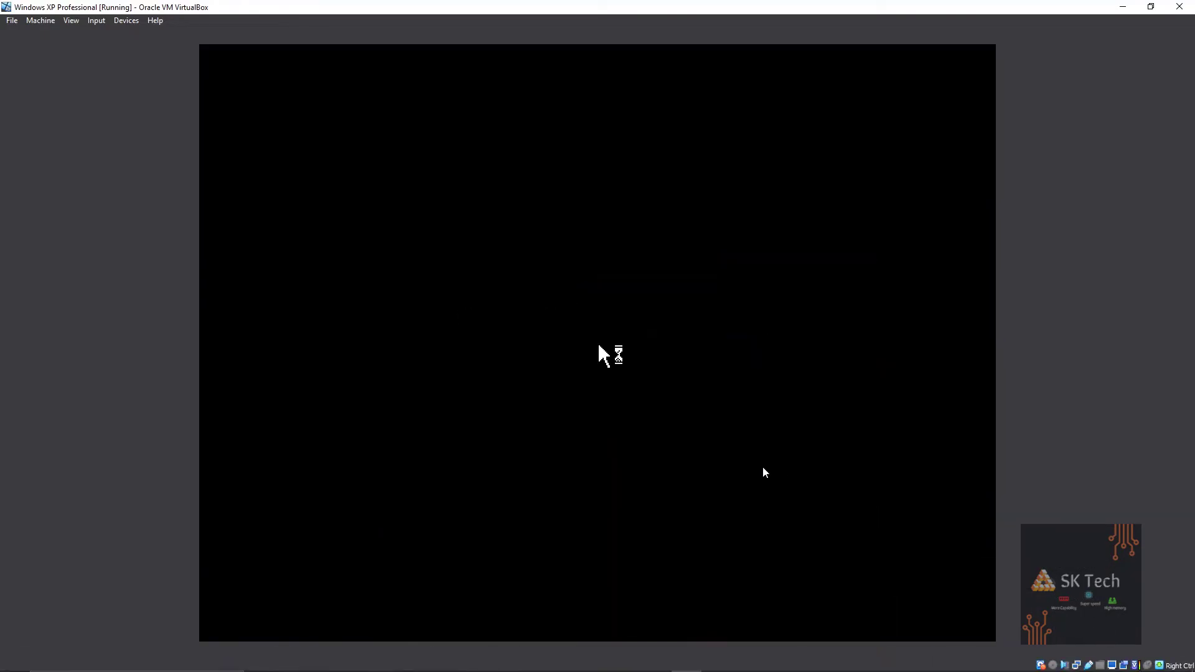
Accept the automatic display settings change in the XP guest.
click(600, 406)
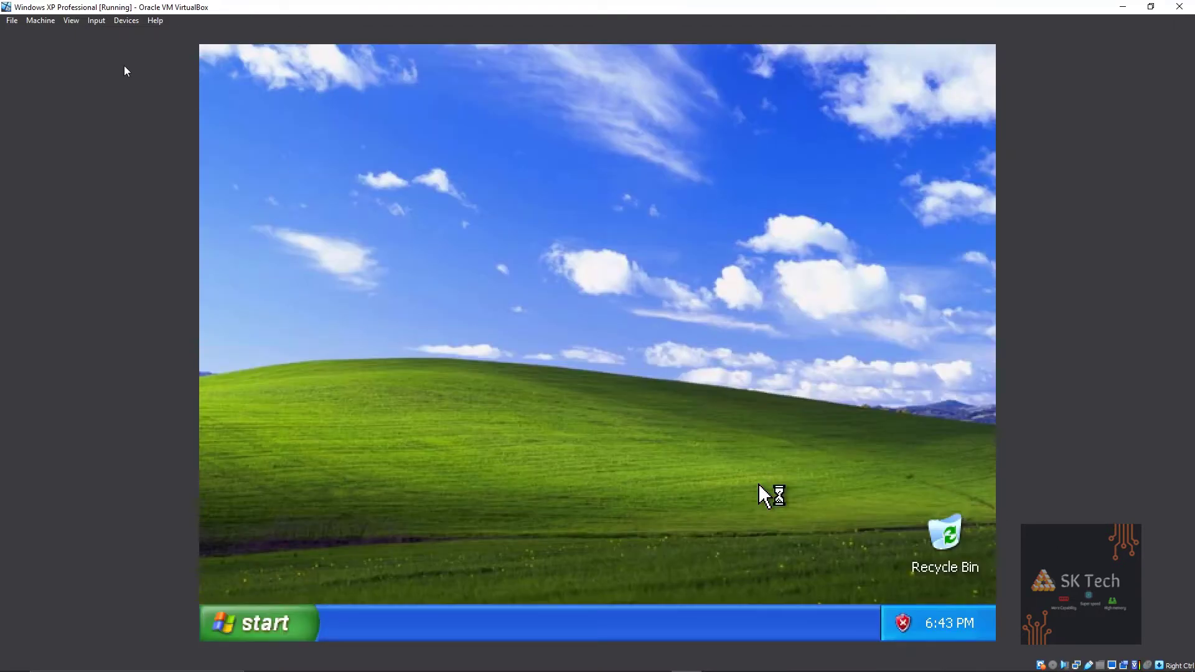
Insert the Guest Additions CD image and dismiss the XP notification balloons.
click(126, 21)
click(186, 153)
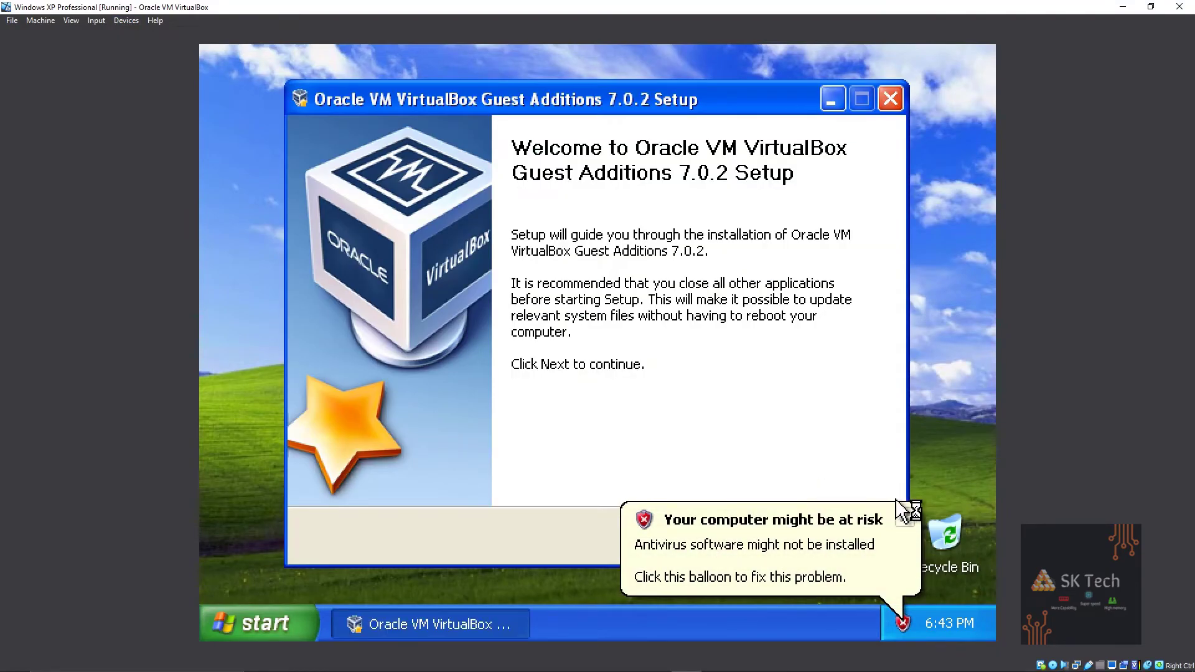
click(904, 517)
click(886, 520)
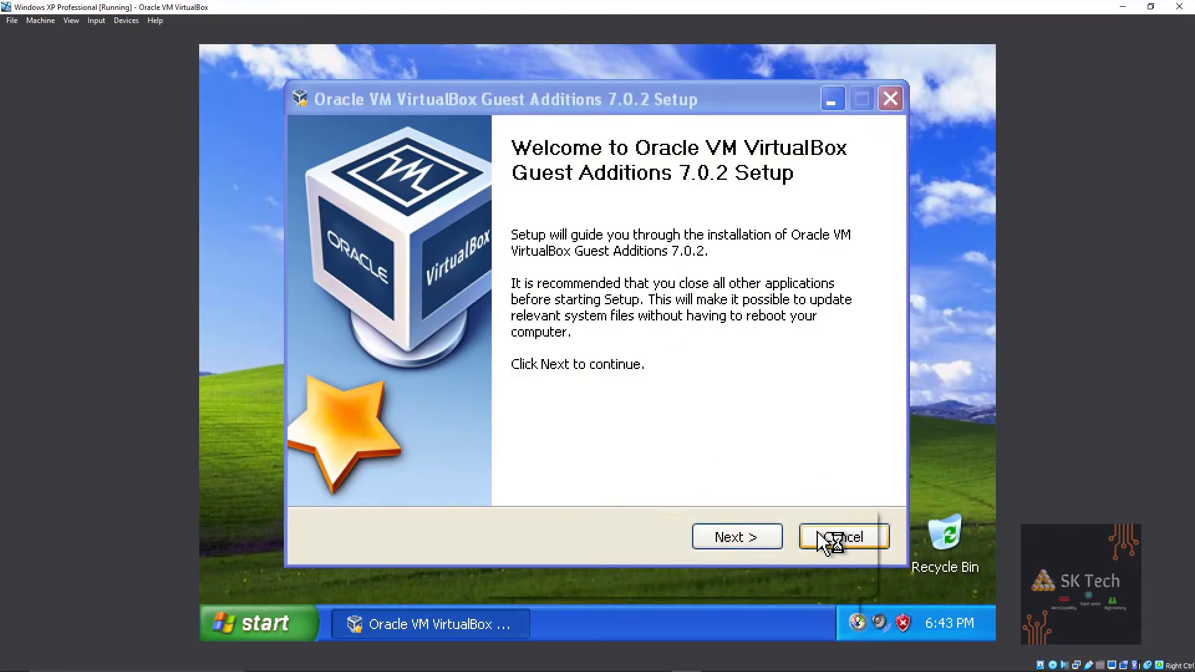
click(859, 517)
Install Guest Additions in the default folder with Start menu entries, then reboot now.
click(770, 539)
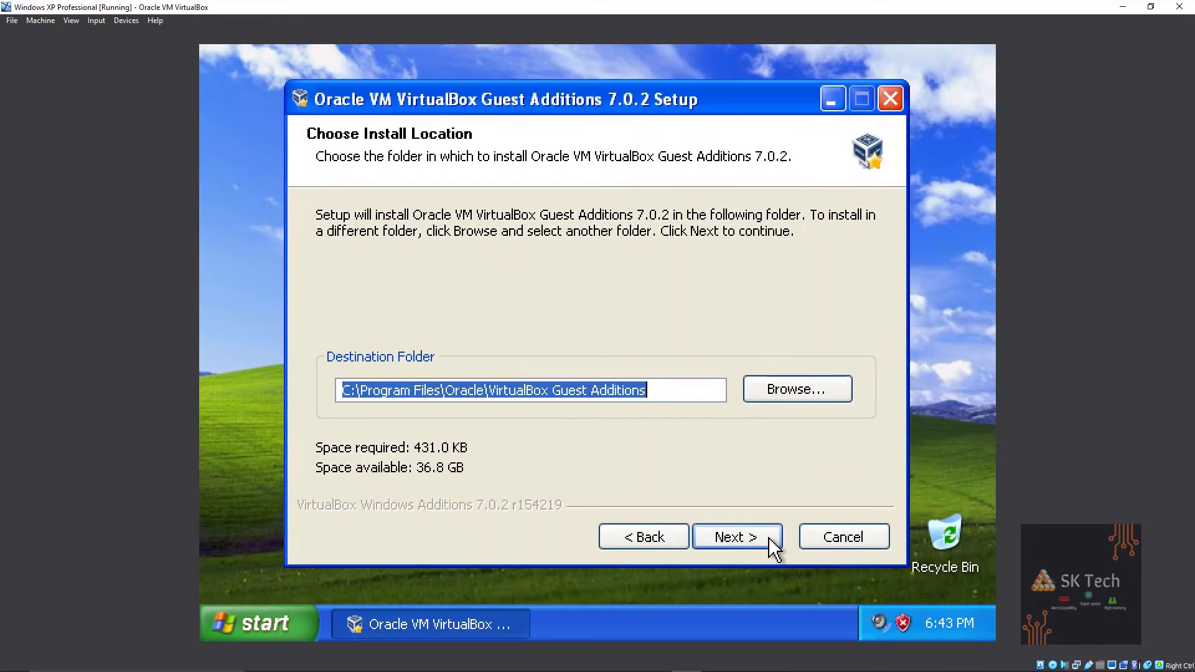
click(770, 539)
click(523, 339)
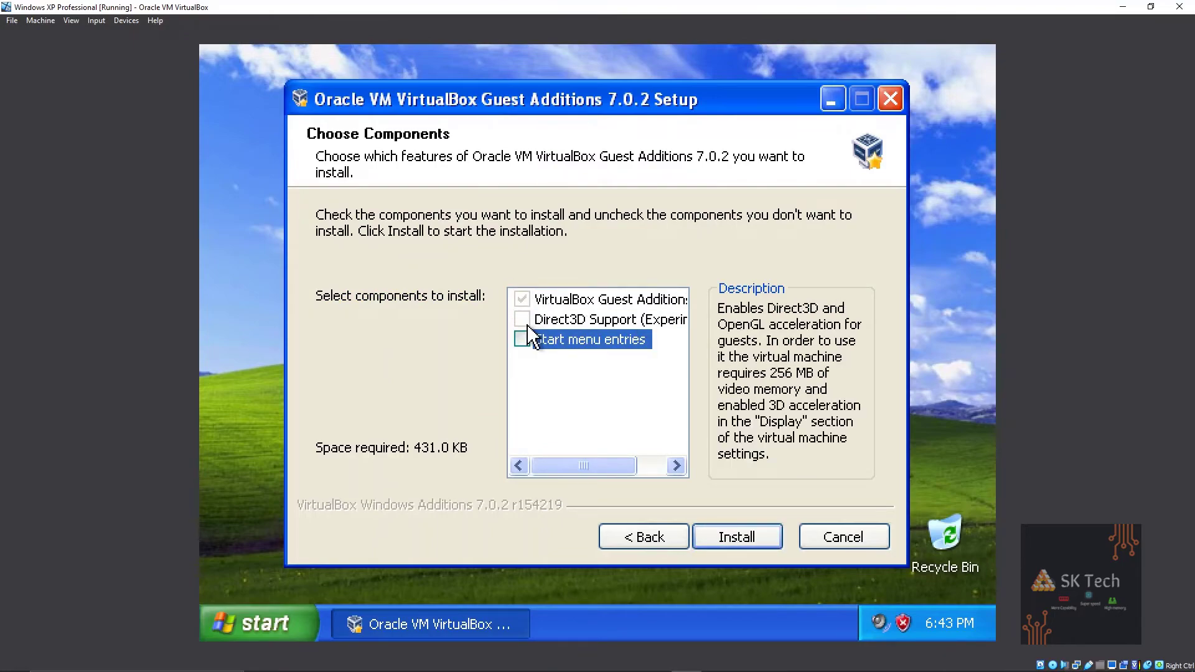
click(531, 320)
click(522, 339)
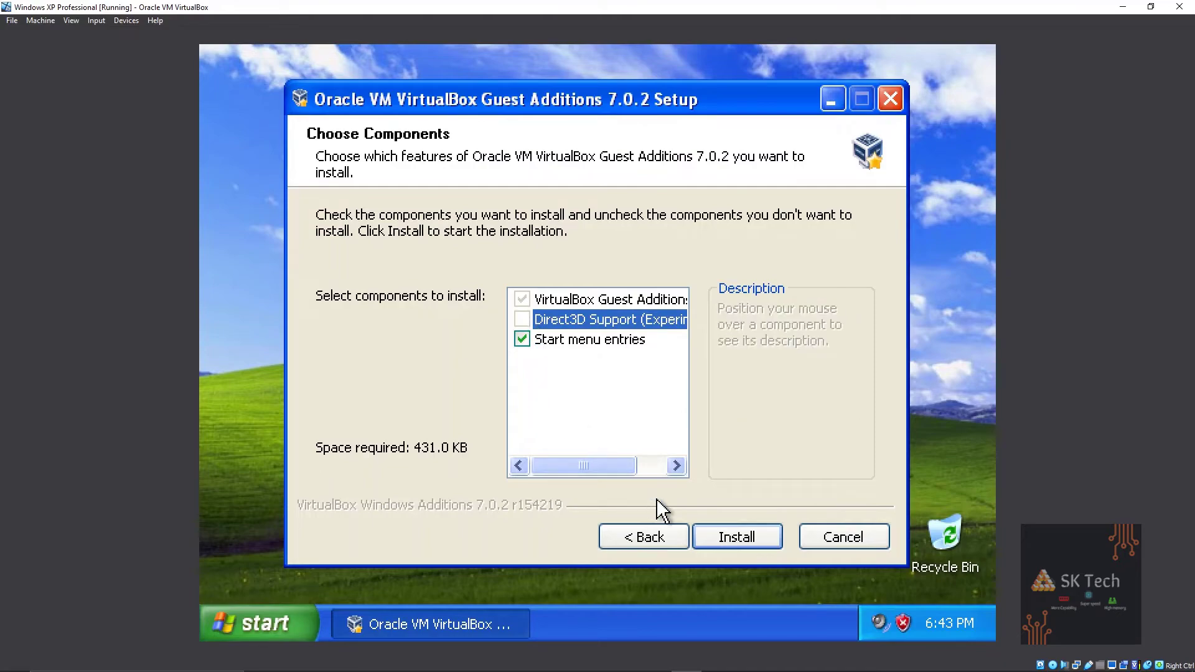
click(722, 536)
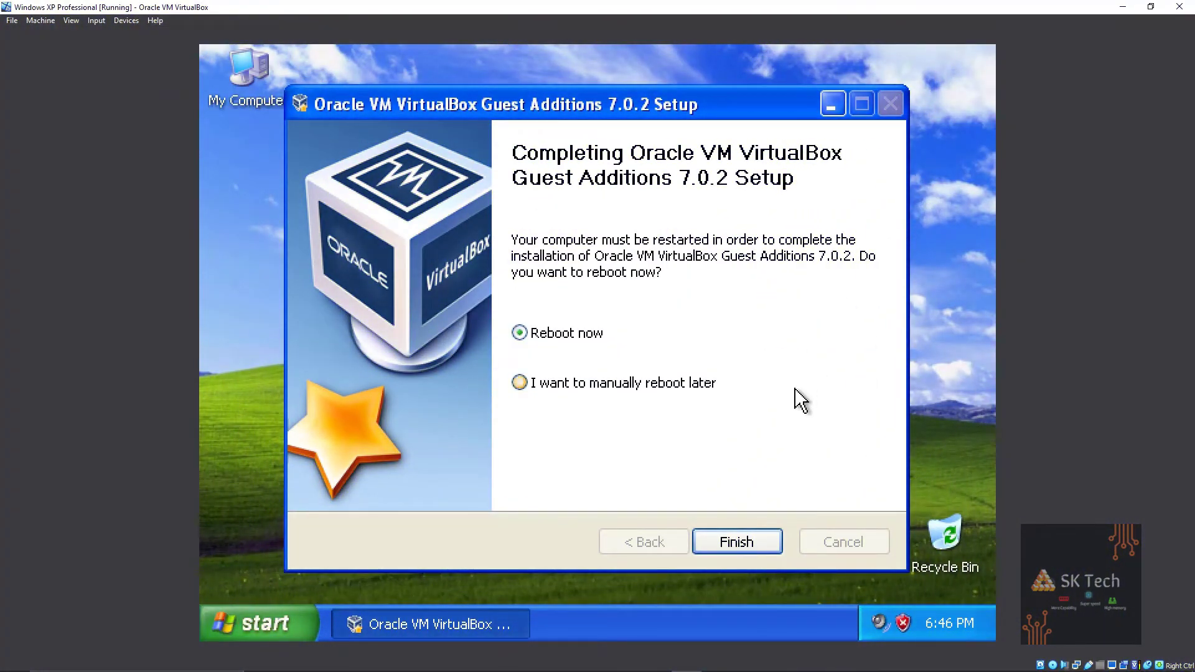
click(738, 543)
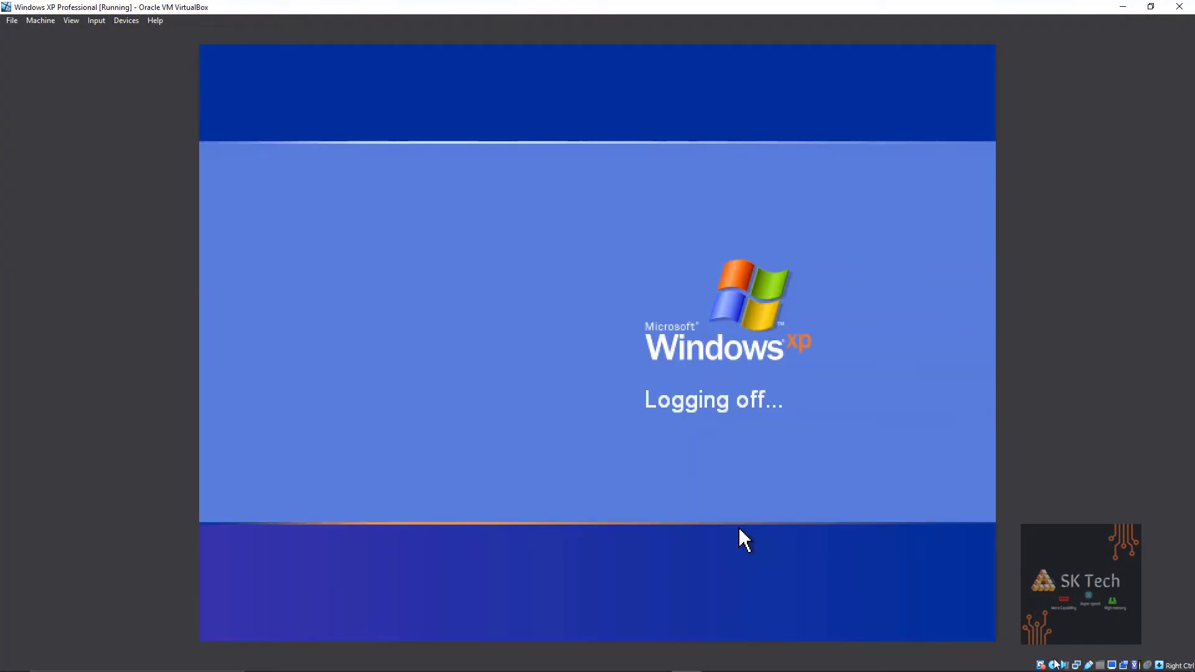
Resize the guest display and switch the VM to View > Full-screen Mode.
right_click(1111, 664)
click(982, 608)
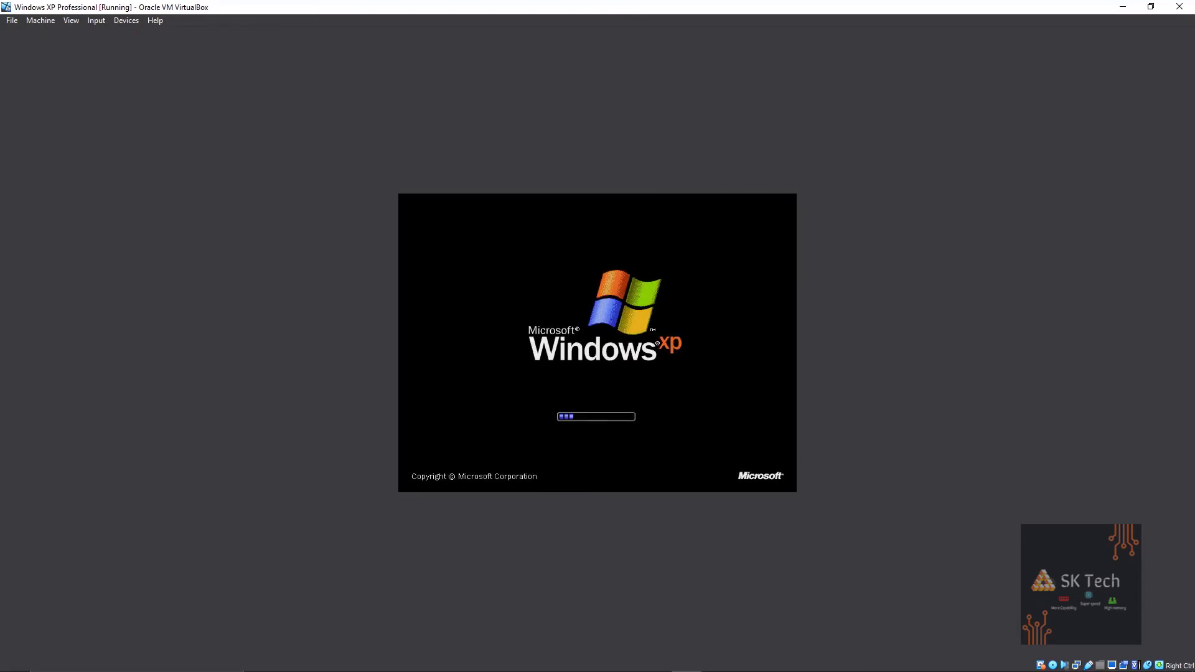
click(71, 20)
click(87, 35)
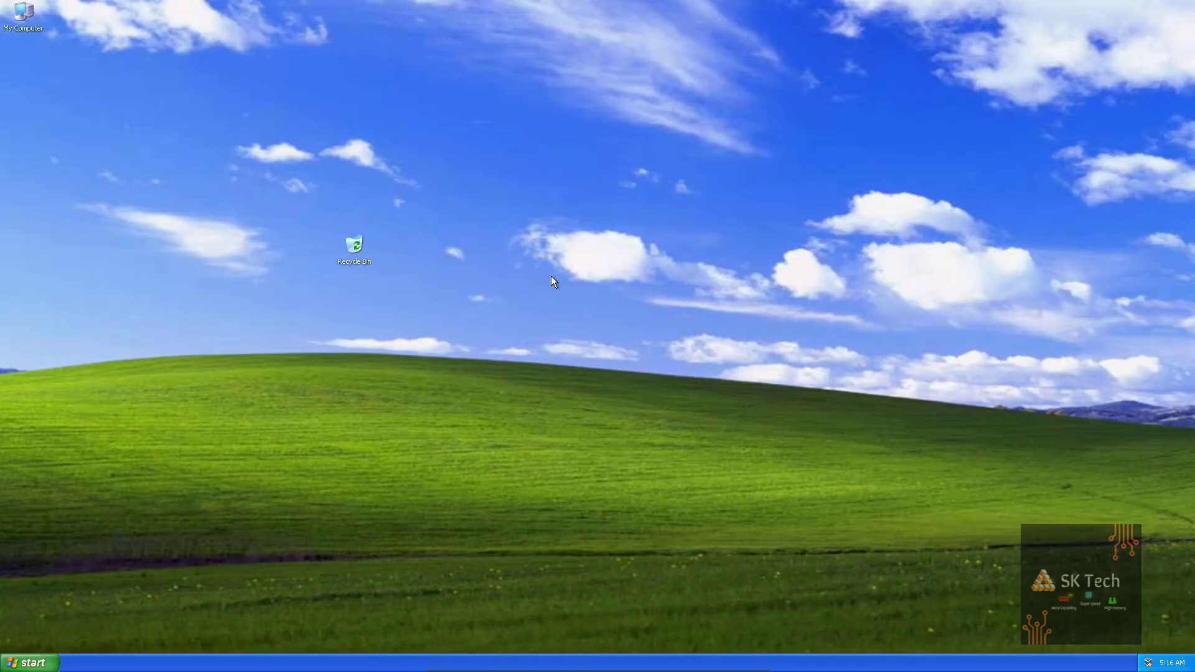
Open Display Properties and set colour quality to Highest (32 bit).
right_click(576, 376)
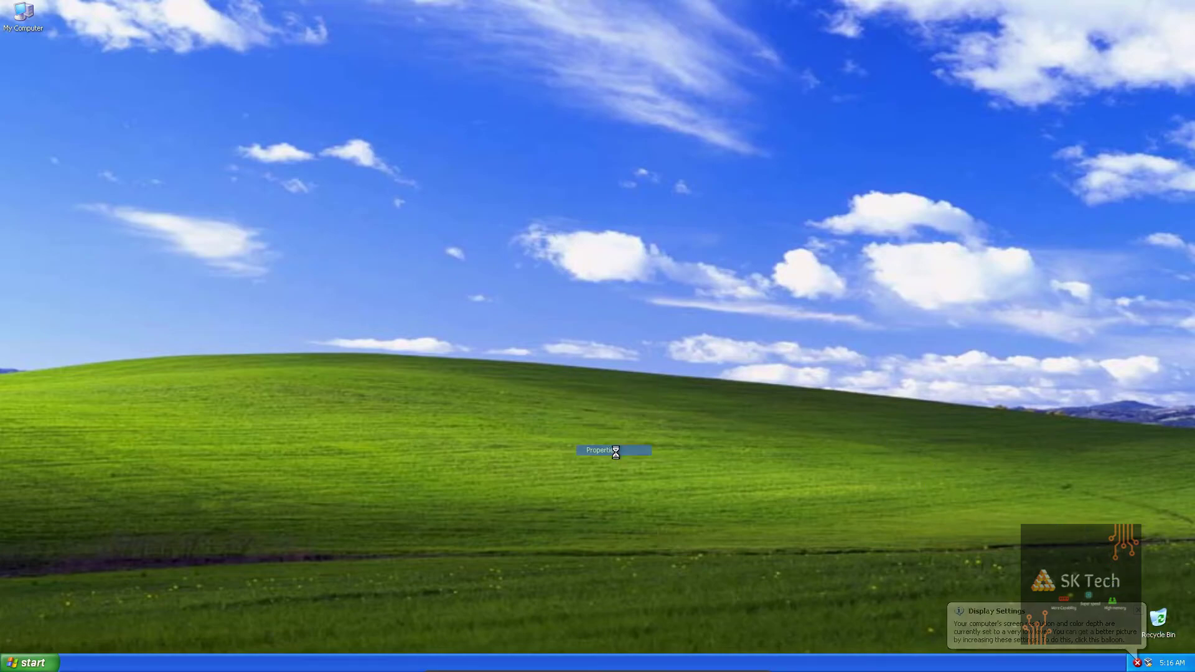
click(614, 453)
click(232, 102)
click(219, 278)
click(229, 288)
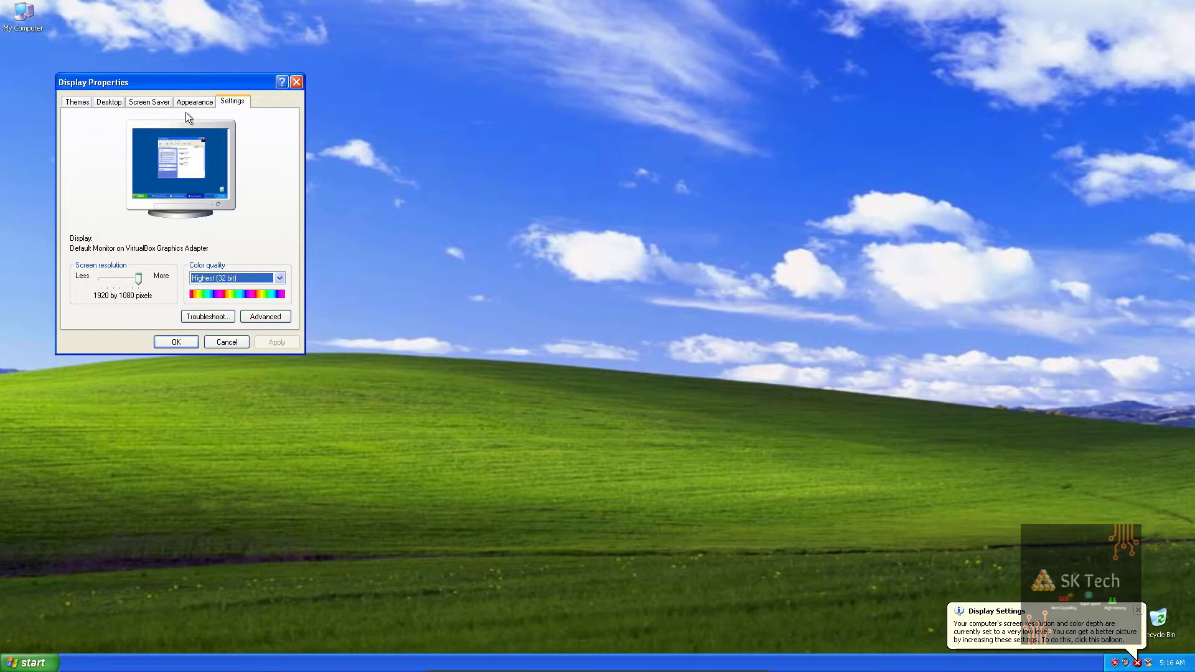
click(1025, 615)
click(610, 353)
Look through the Appearance and Screen Saver tabs and preview the Windows XP screen saver.
key(super)
key(super)
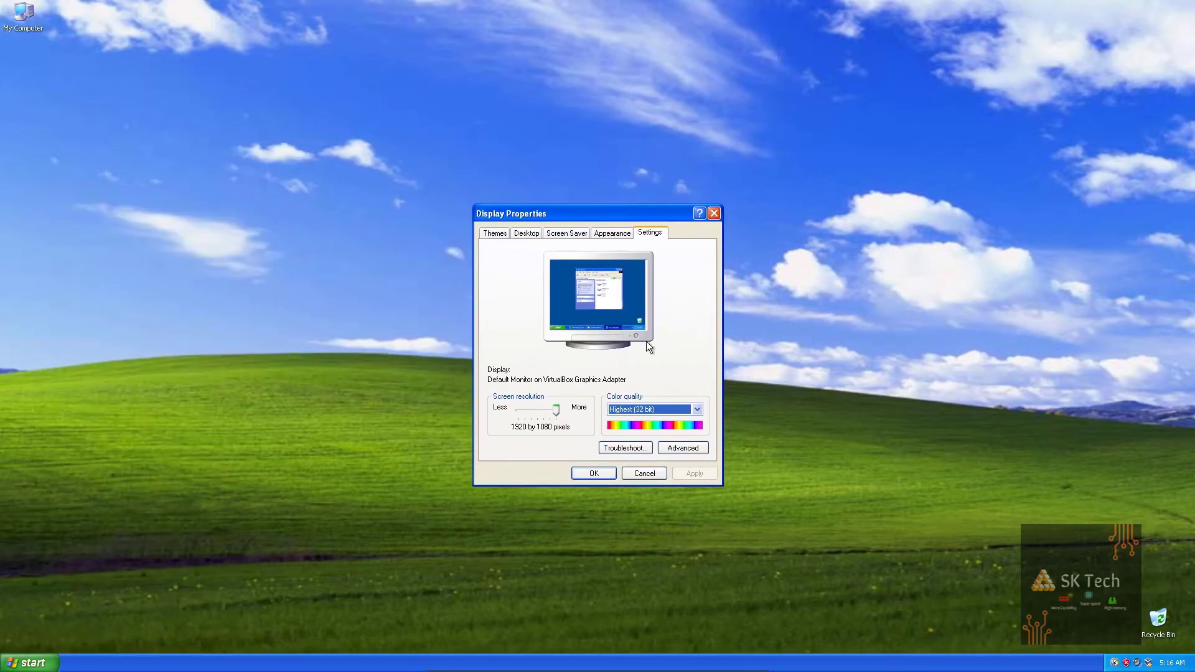
click(601, 238)
click(573, 235)
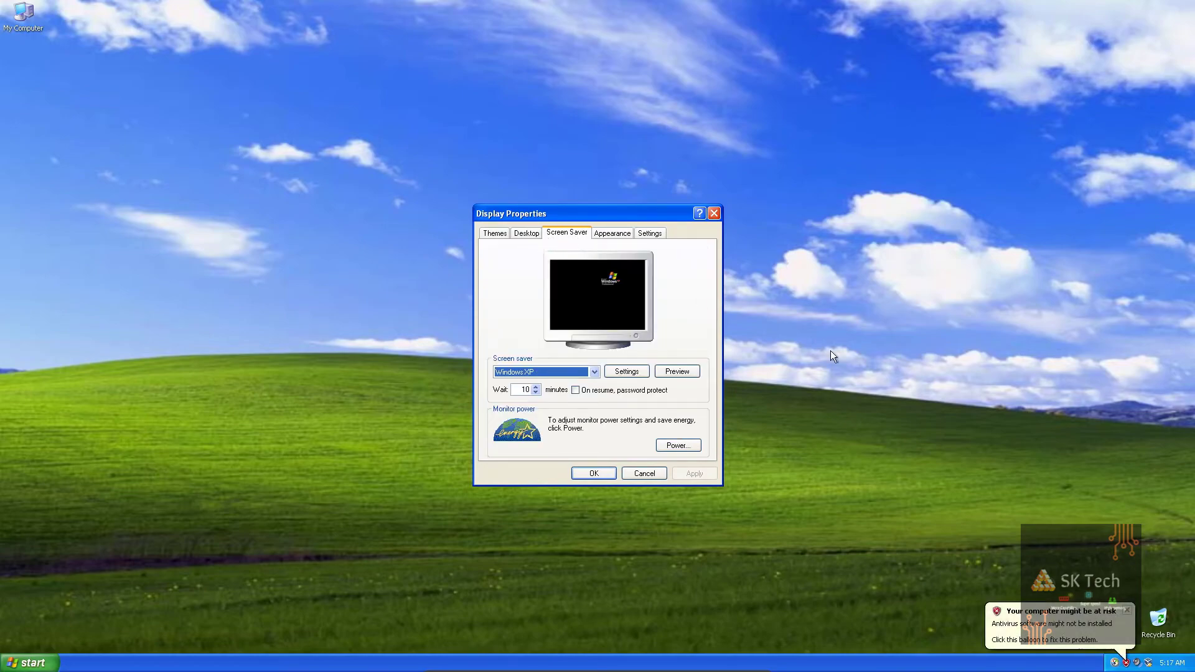
click(1128, 610)
click(678, 371)
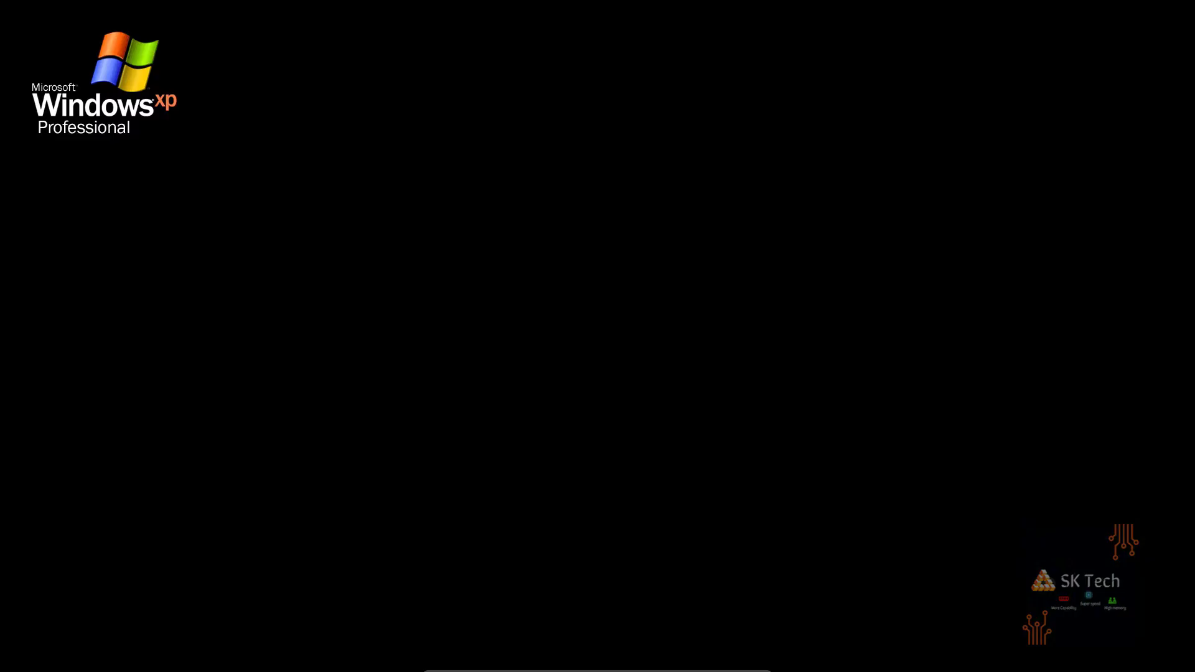
mouse_move(666, 396)
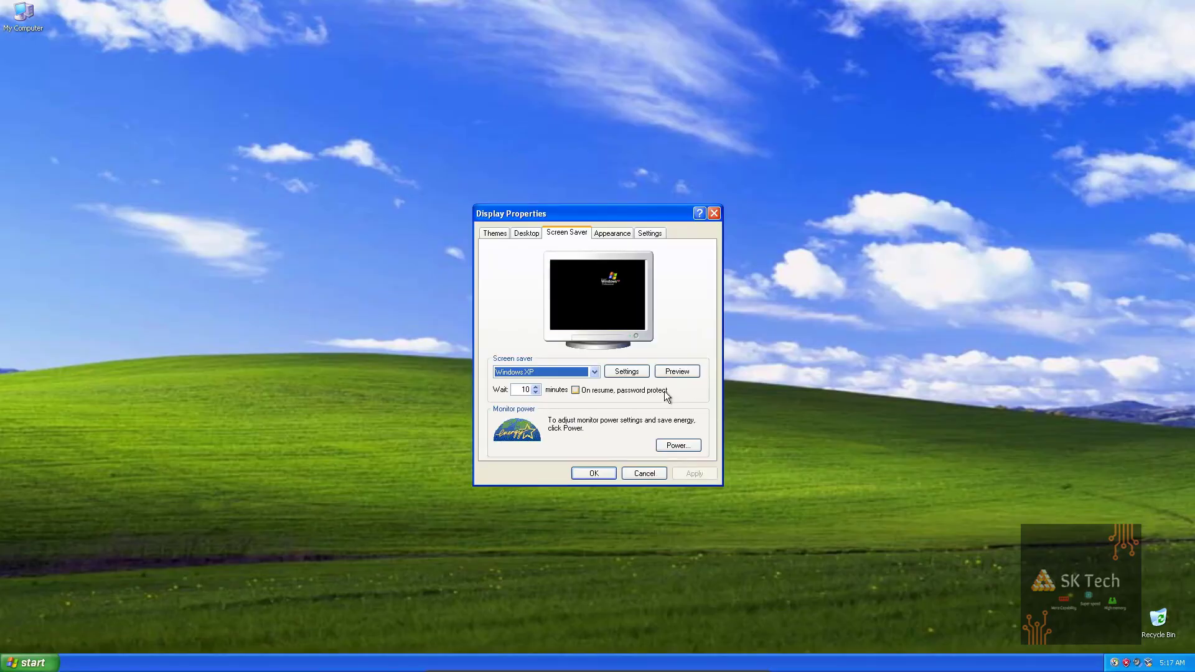
Try the Azul, Autumn, Bliss, Blue Lace 16 and Coffee Bean backgrounds and position options.
click(534, 235)
click(514, 405)
click(504, 396)
click(509, 417)
click(518, 428)
click(518, 436)
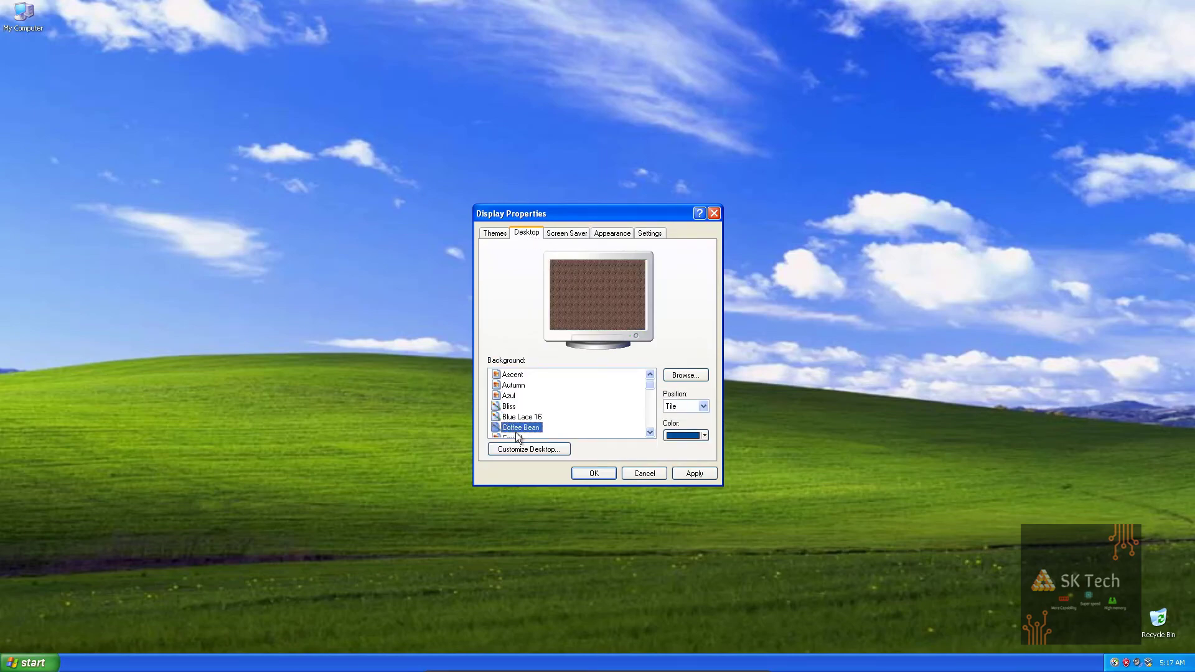
click(518, 416)
click(703, 406)
click(702, 435)
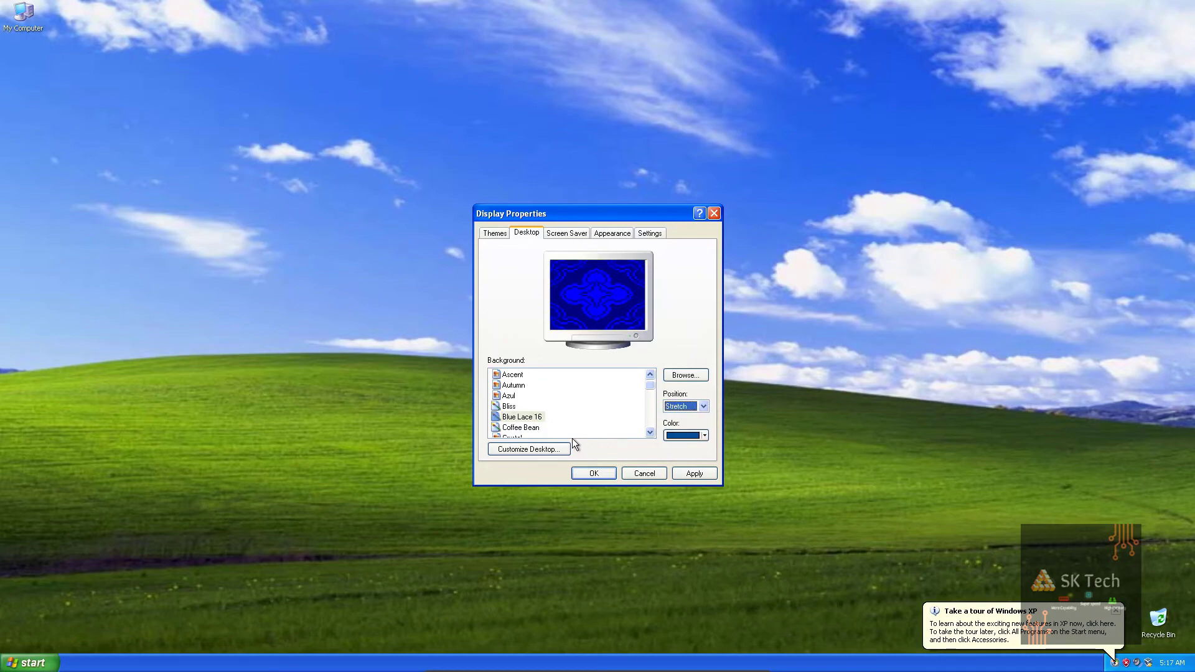
key(Up)
key(Up)
Apply Azul, then Autumn, as stretched desktop wallpapers.
click(509, 406)
click(513, 386)
click(509, 396)
click(697, 432)
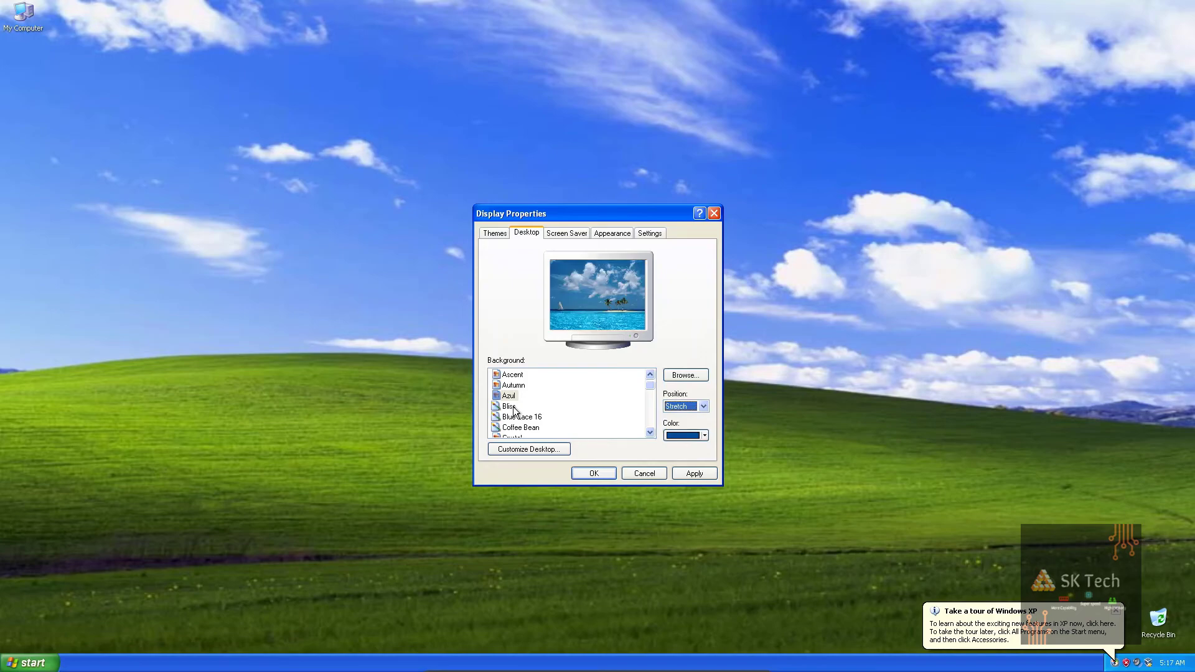
click(691, 475)
click(513, 386)
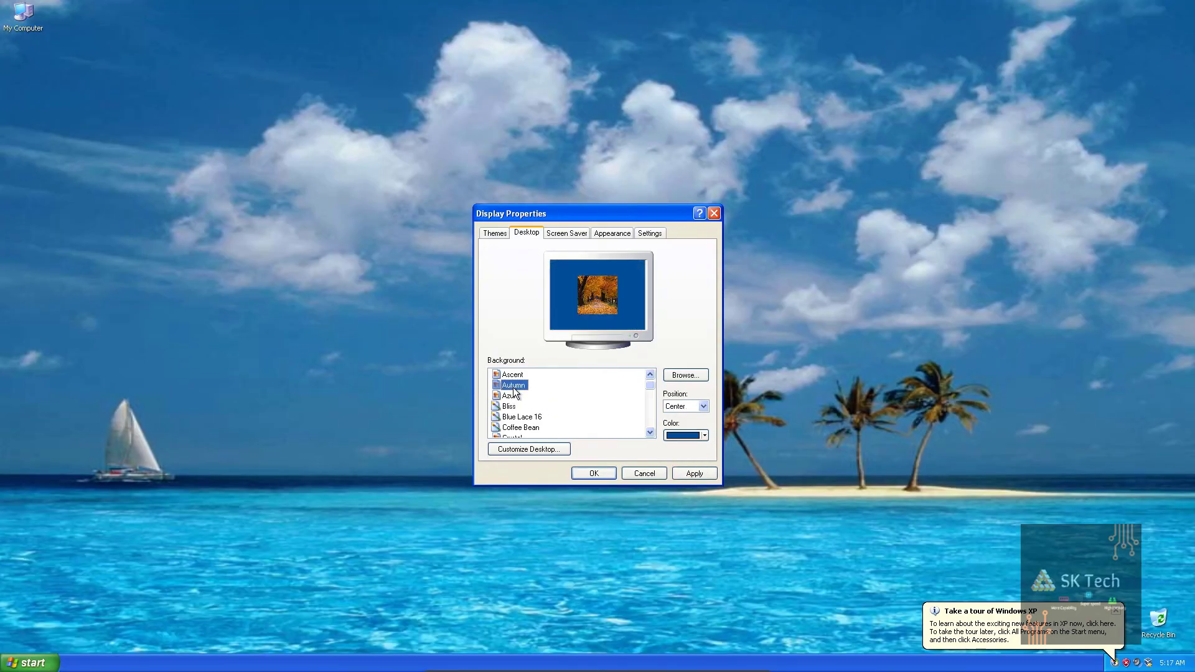
click(702, 406)
click(685, 432)
click(694, 473)
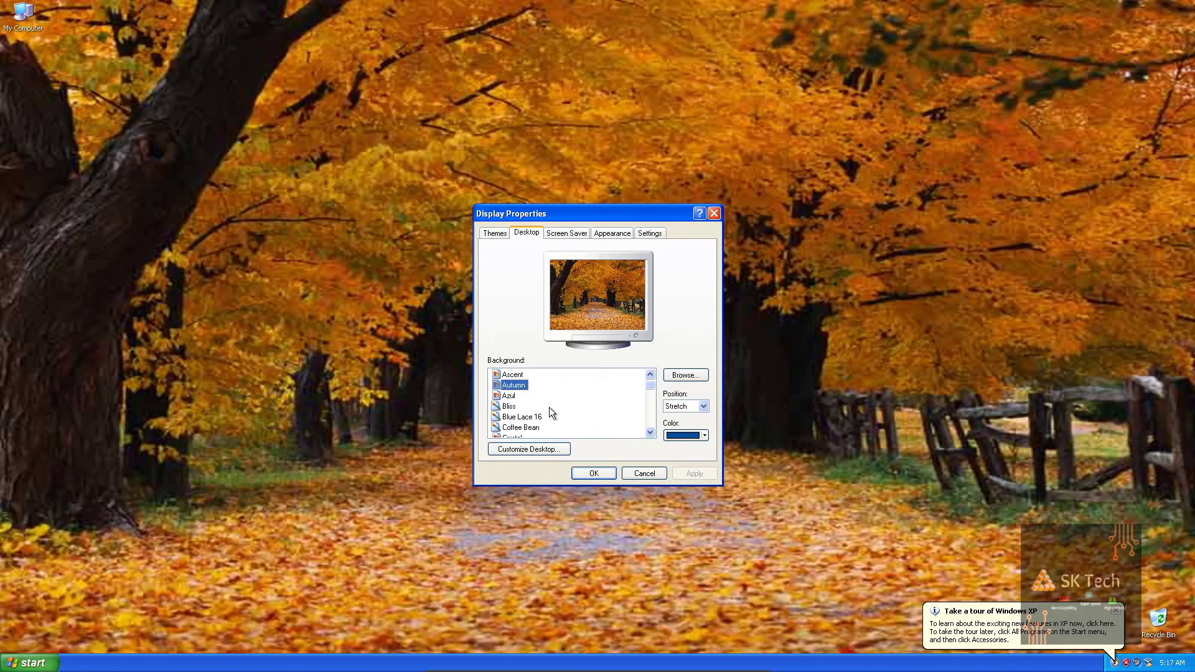
Set Bliss as the desktop wallpaper stretched to fill the screen and apply it.
click(506, 378)
scroll(651, 386, up, 1)
click(651, 432)
click(521, 417)
click(508, 406)
click(703, 405)
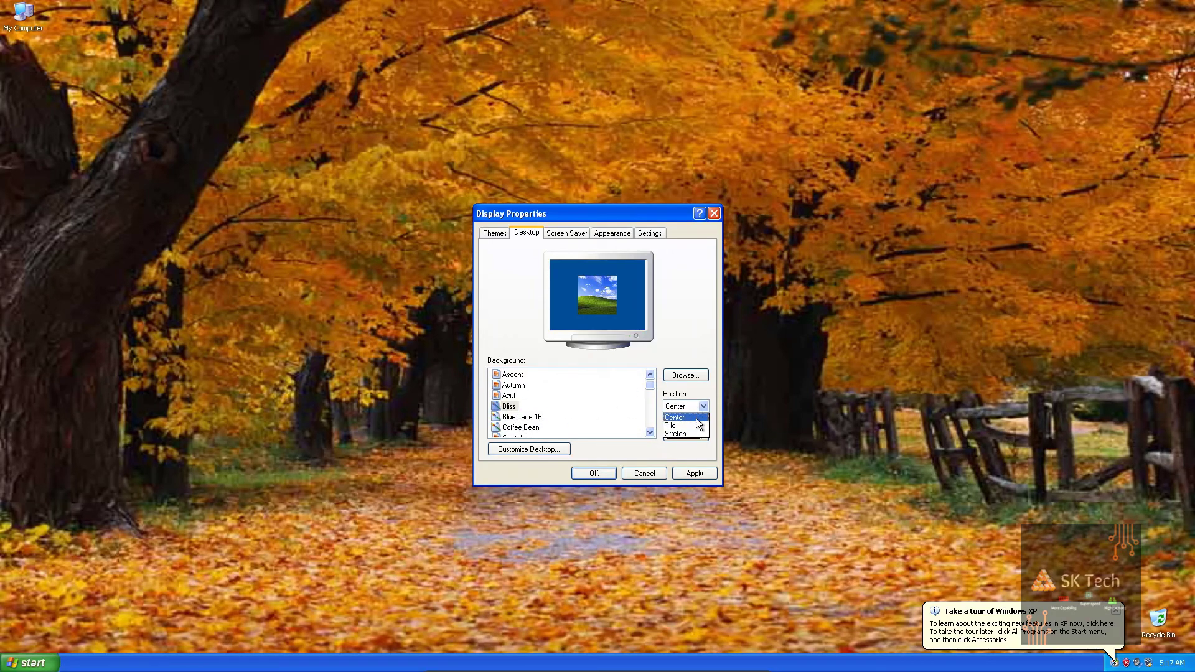
click(676, 434)
click(694, 474)
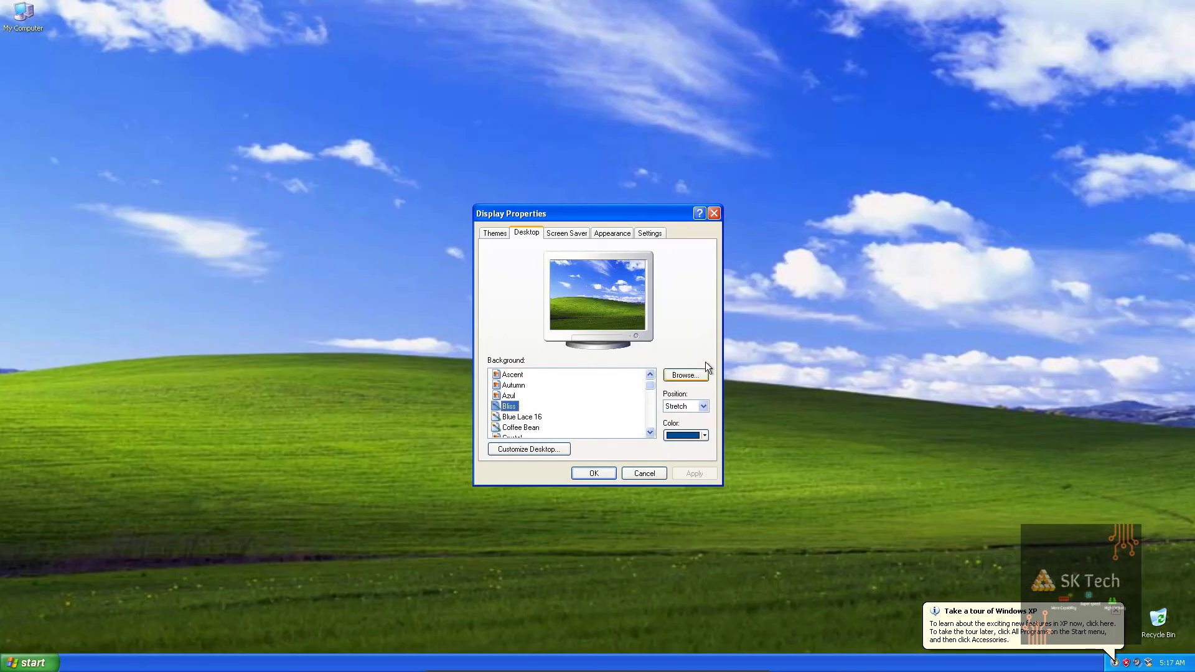
Close Display Properties and the Windows XP tour window.
click(715, 216)
click(1047, 624)
click(399, 138)
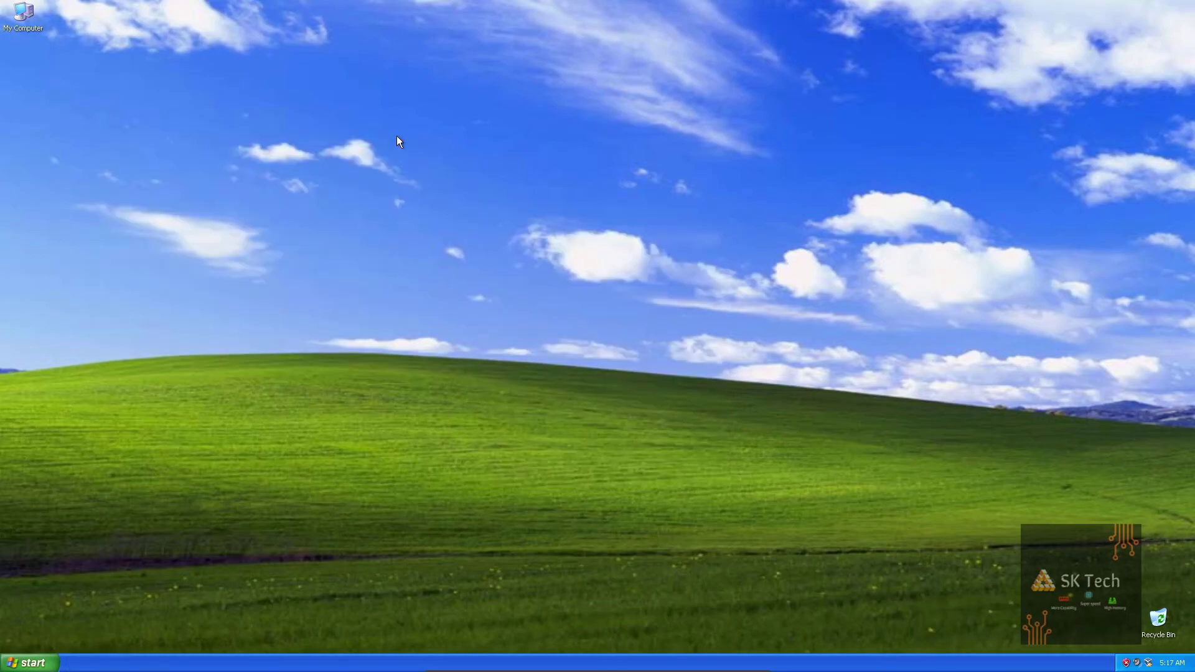
click(28, 663)
drag(72, 405, 65, 422)
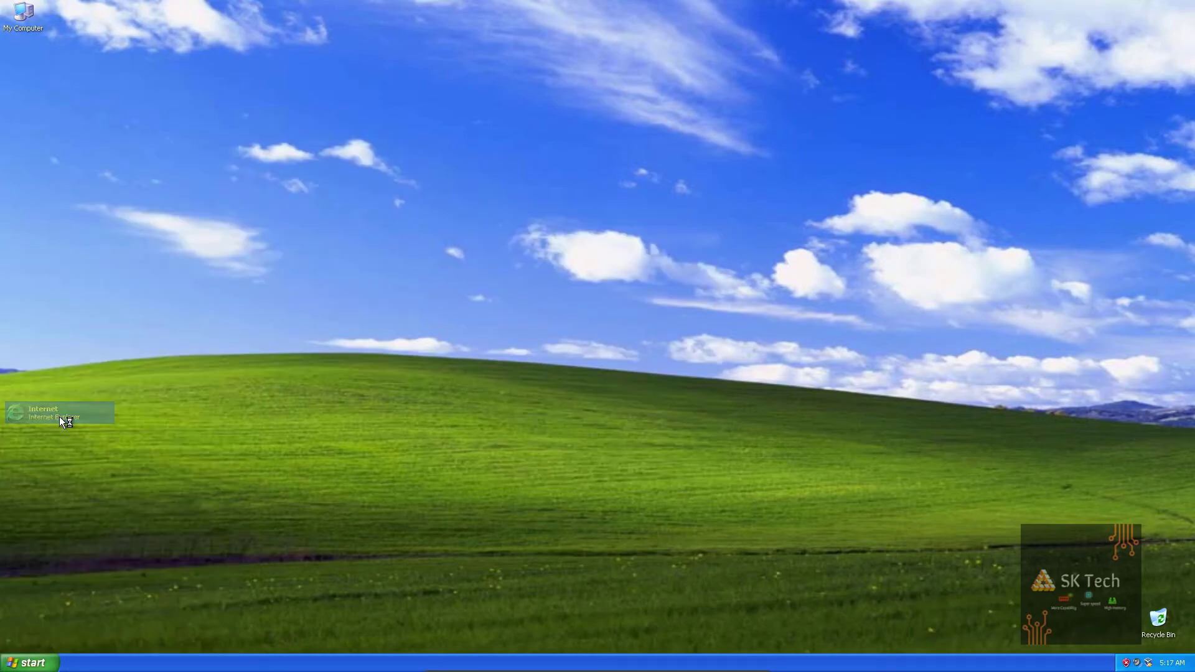
double_click(65, 422)
drag(373, 152, 576, 115)
click(777, 114)
text(google.com)
key(Return)
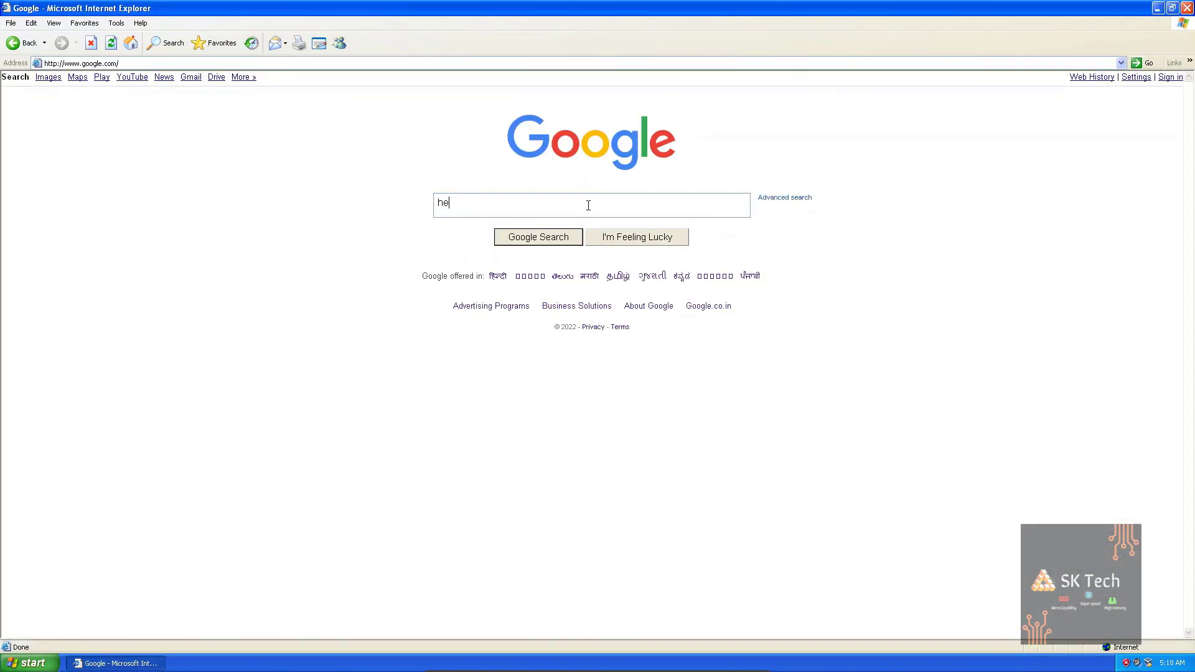
text(hello google)
key(Return)
key(Return)
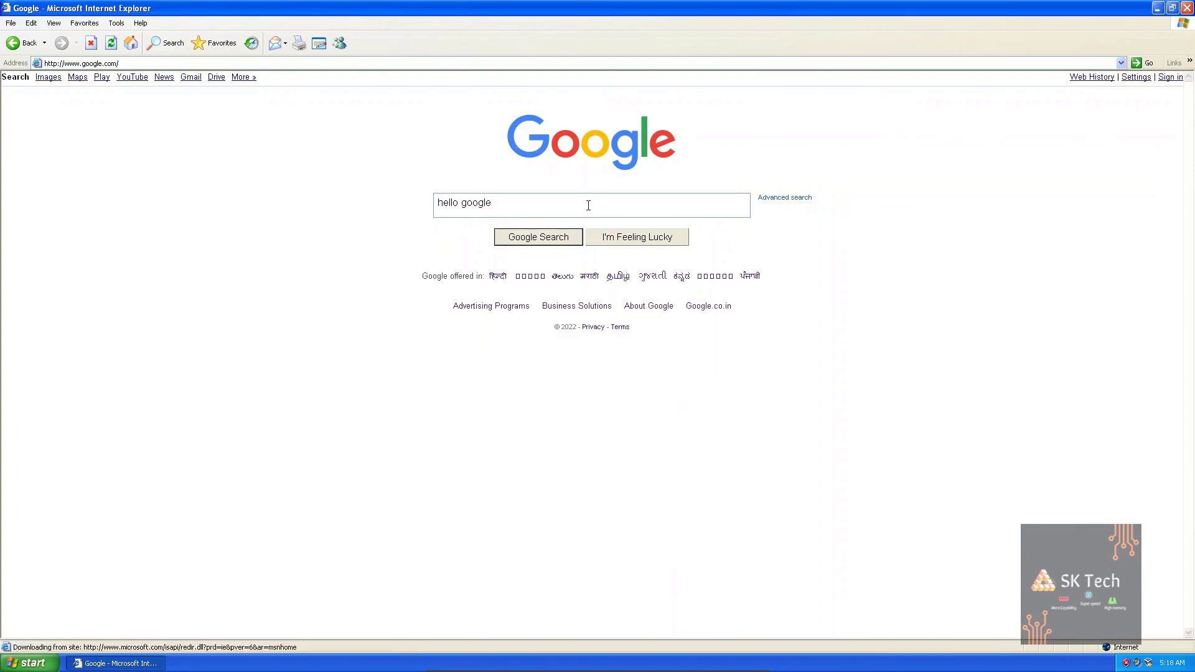
scroll(460, 192, down, 2)
scroll(498, 277, up, 2)
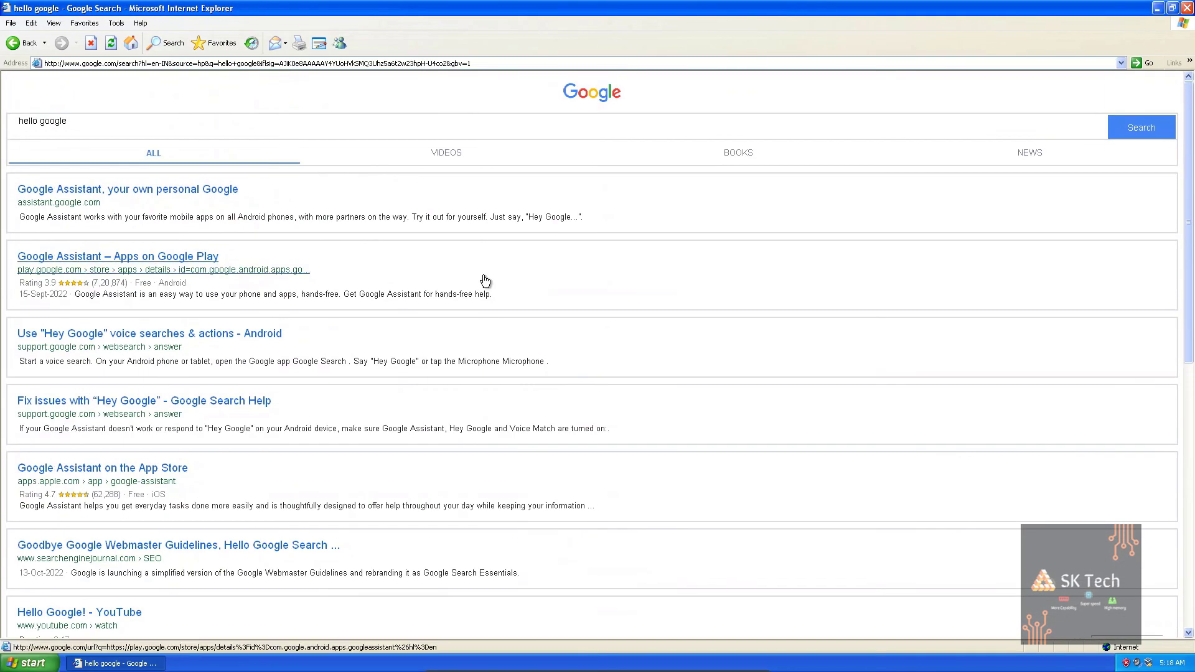
click(1187, 10)
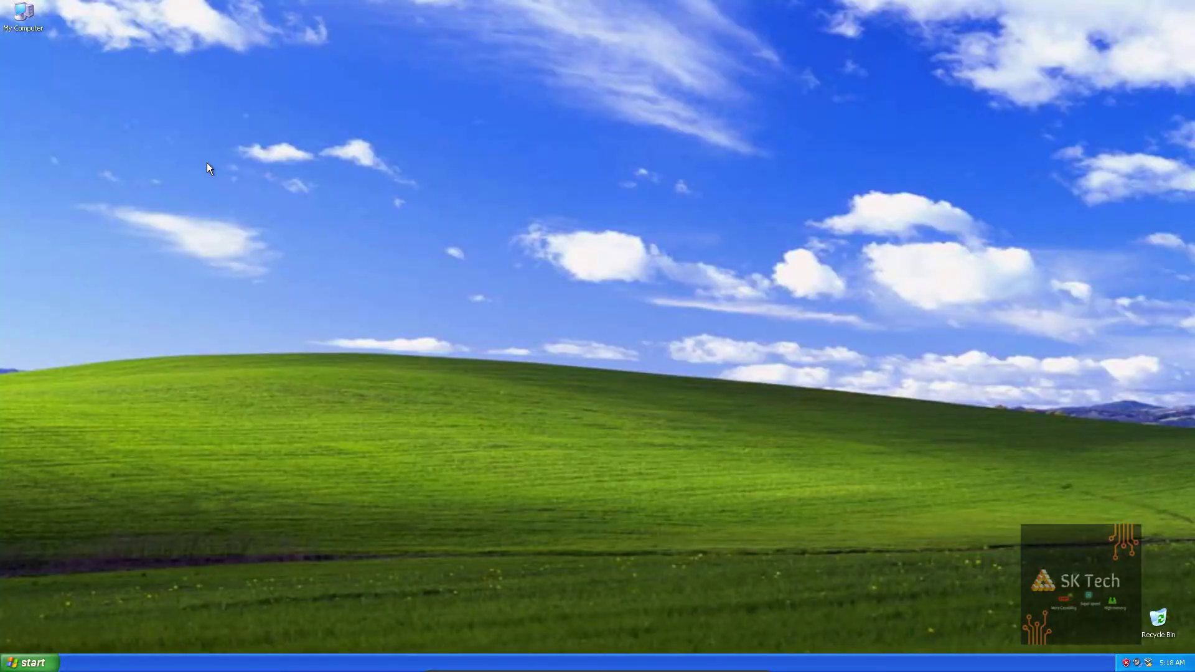